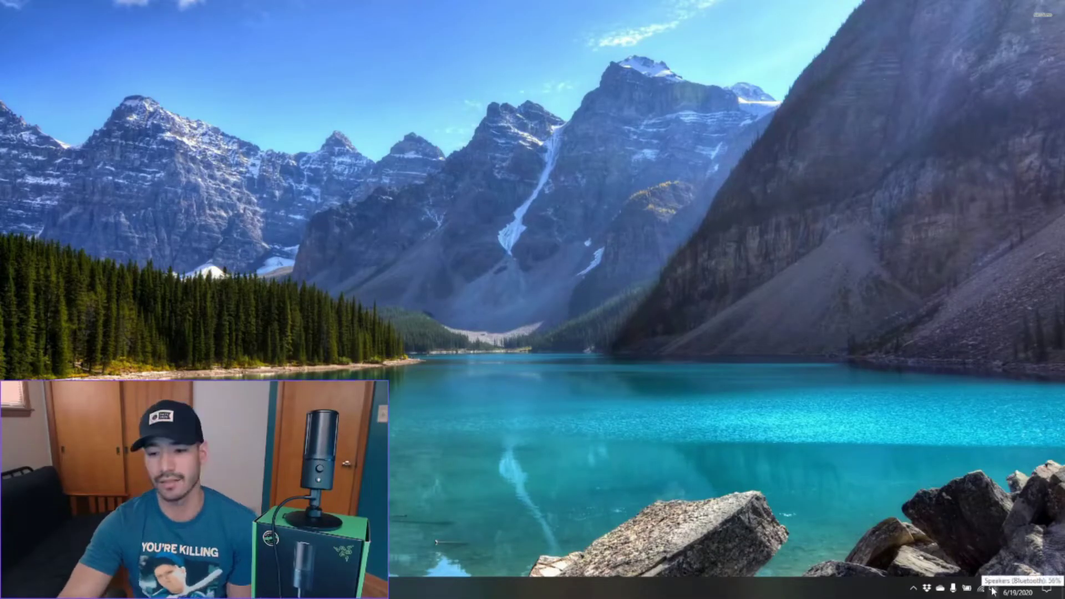
Check the speaker volume in the taskbar flyout, then lower it with the keyboard volume key.
click(993, 590)
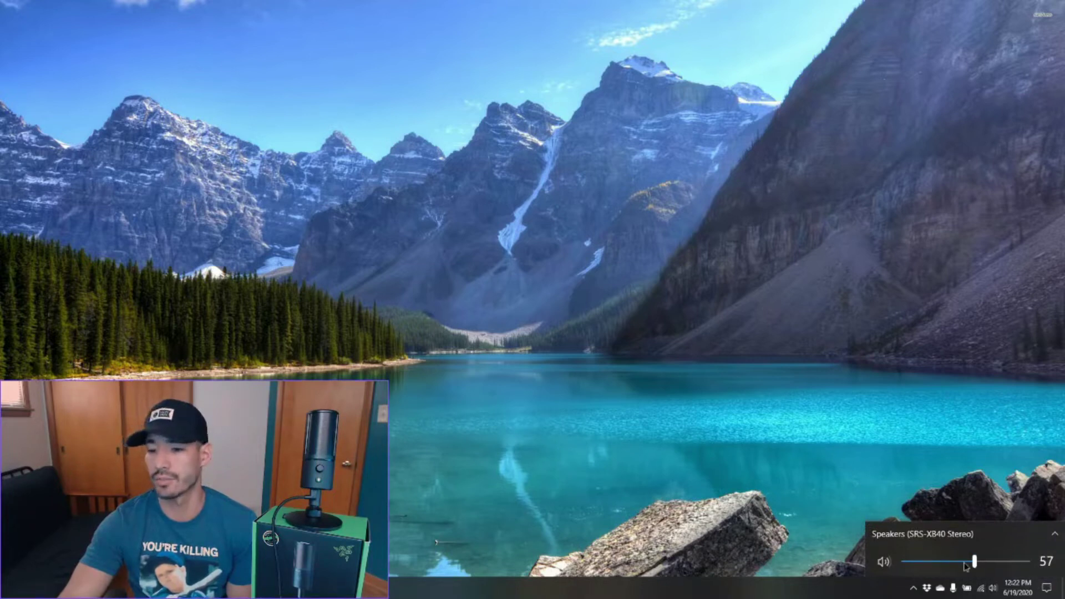
click(990, 580)
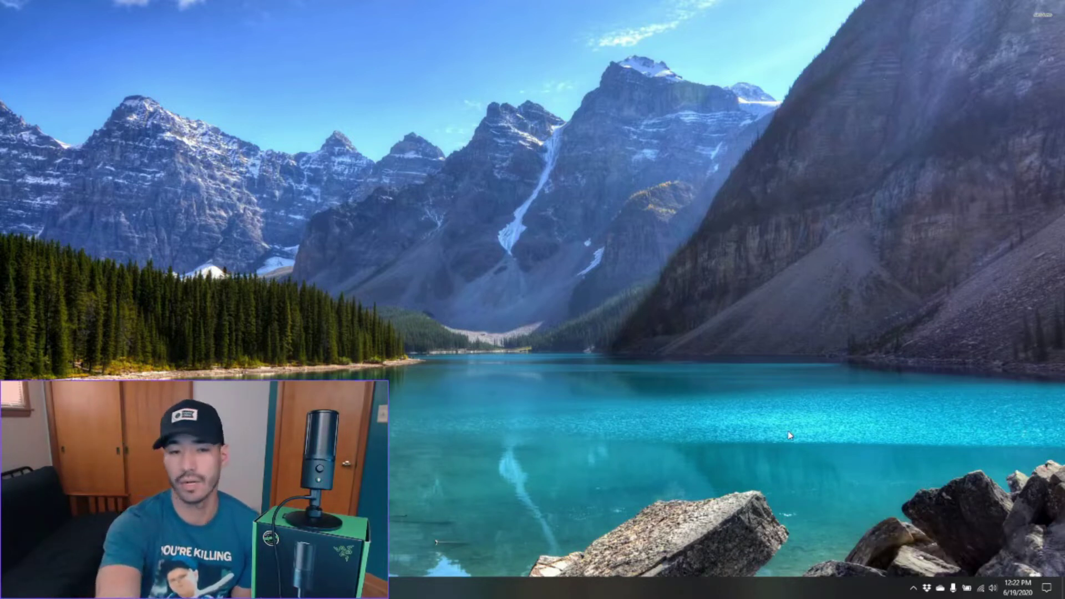
key(XF86AudioLowerVolume)
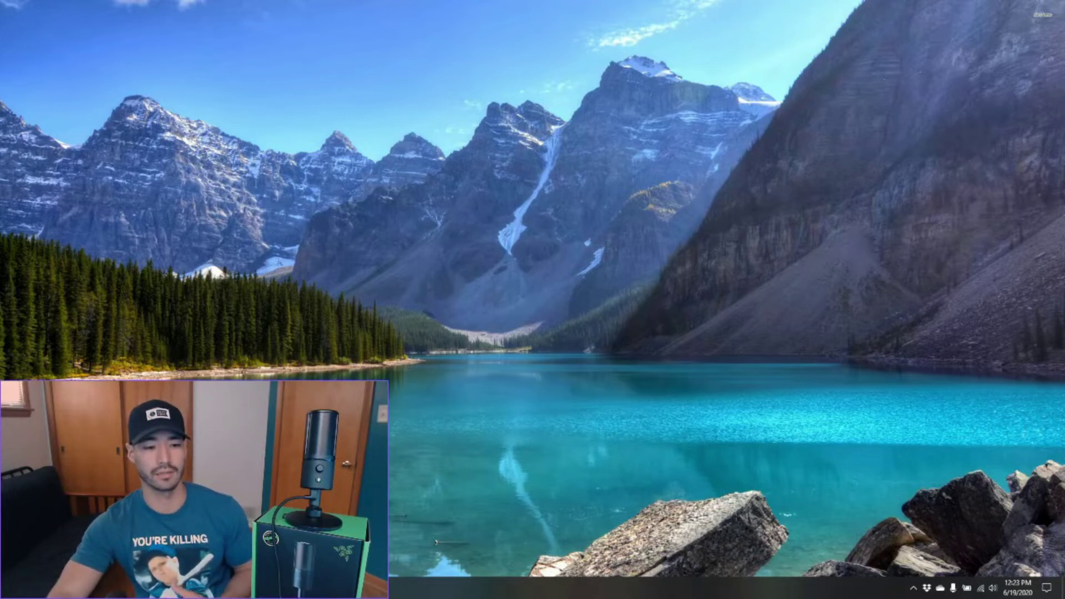
Open the Sound dialog, centre it on screen, and select the Razer Seiren X Speakers playback device.
key(super)
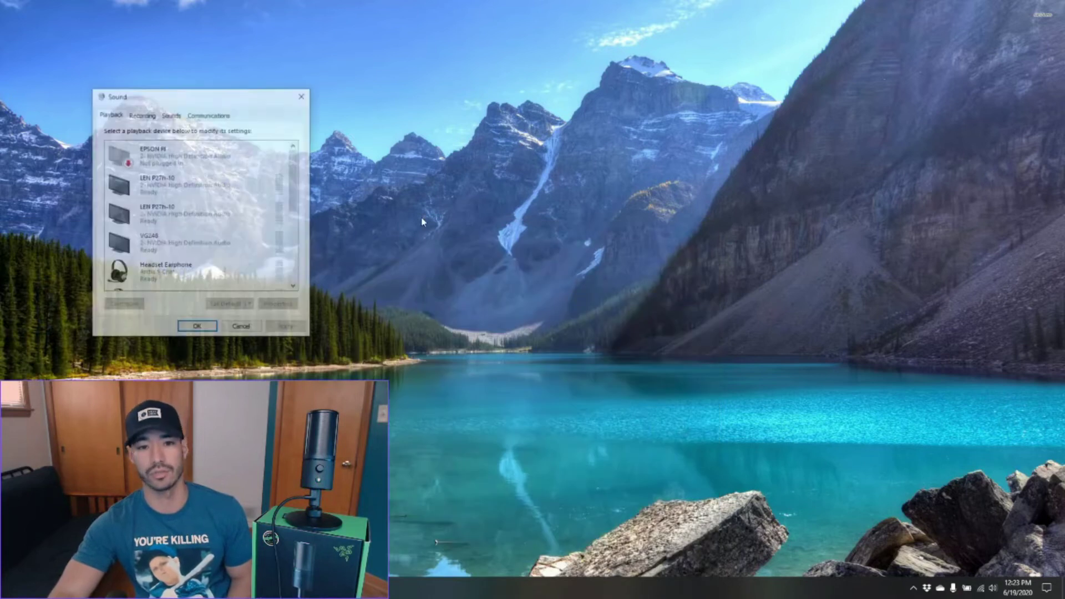
drag(223, 100, 578, 101)
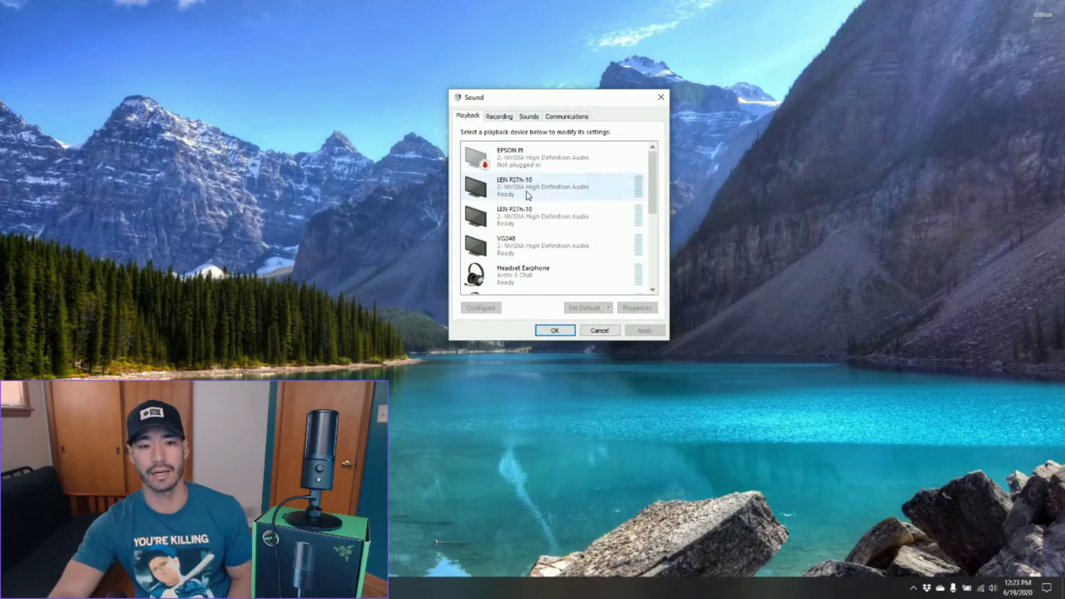
scroll(527, 195, down, 2)
scroll(529, 208, down, 2)
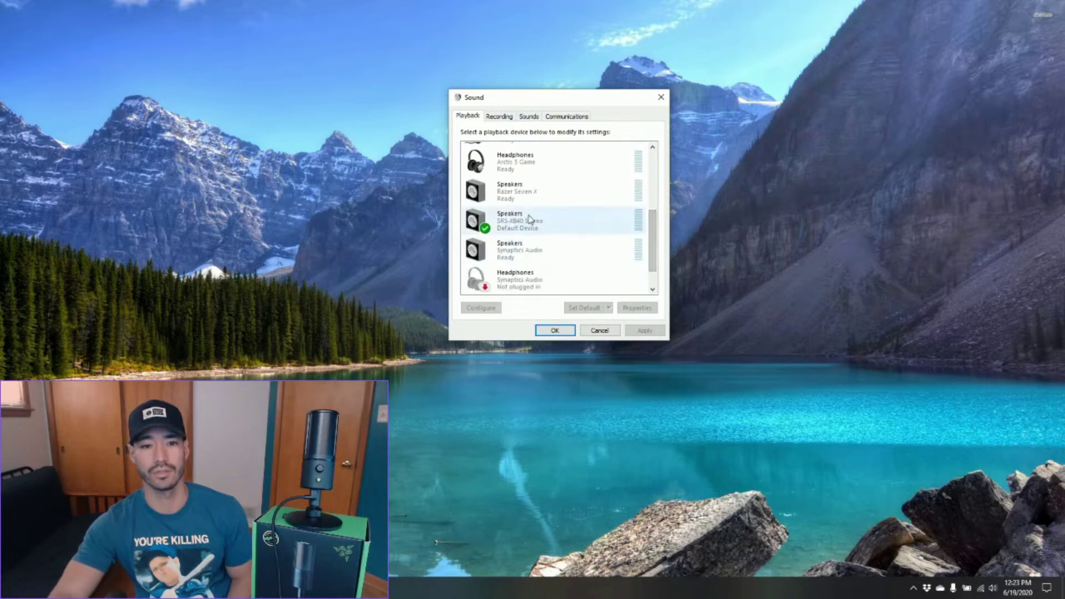
click(499, 194)
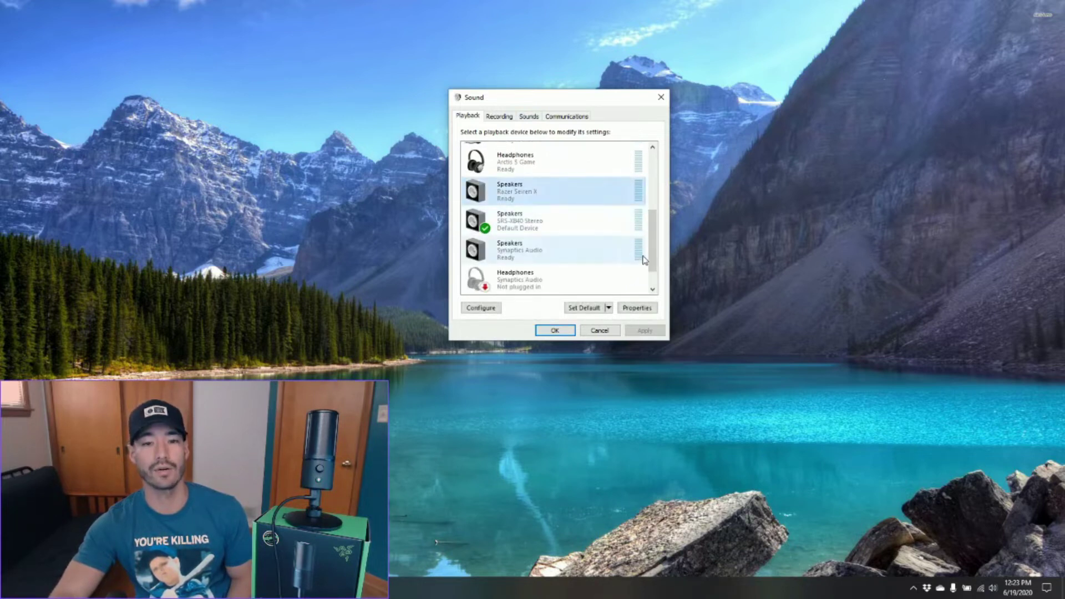
Inspect the Razer Seiren X microphone under Recording, then return to the Playback list.
click(499, 116)
click(540, 224)
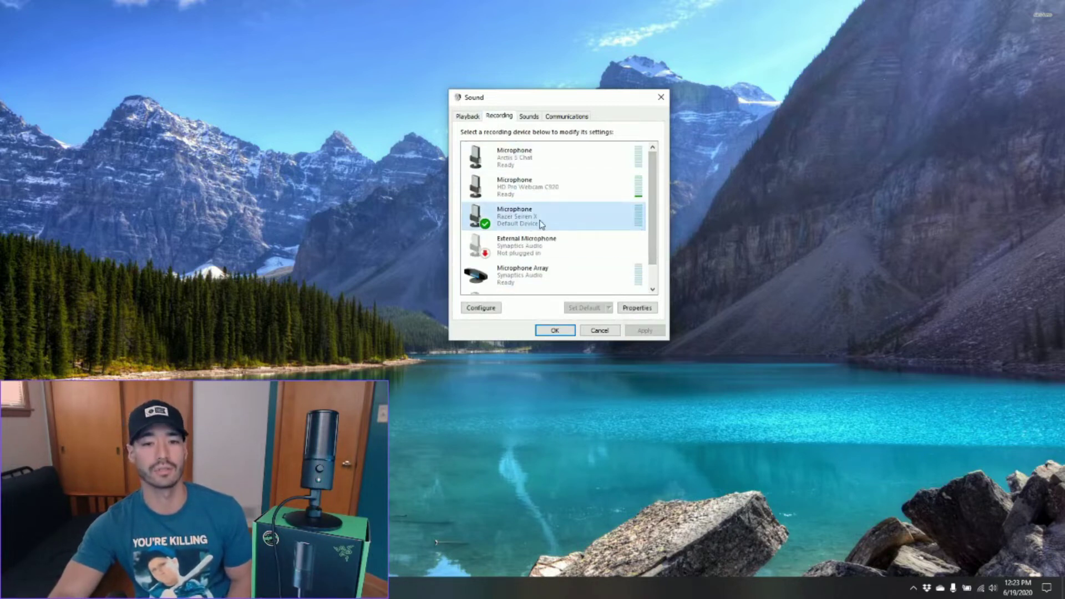
click(468, 117)
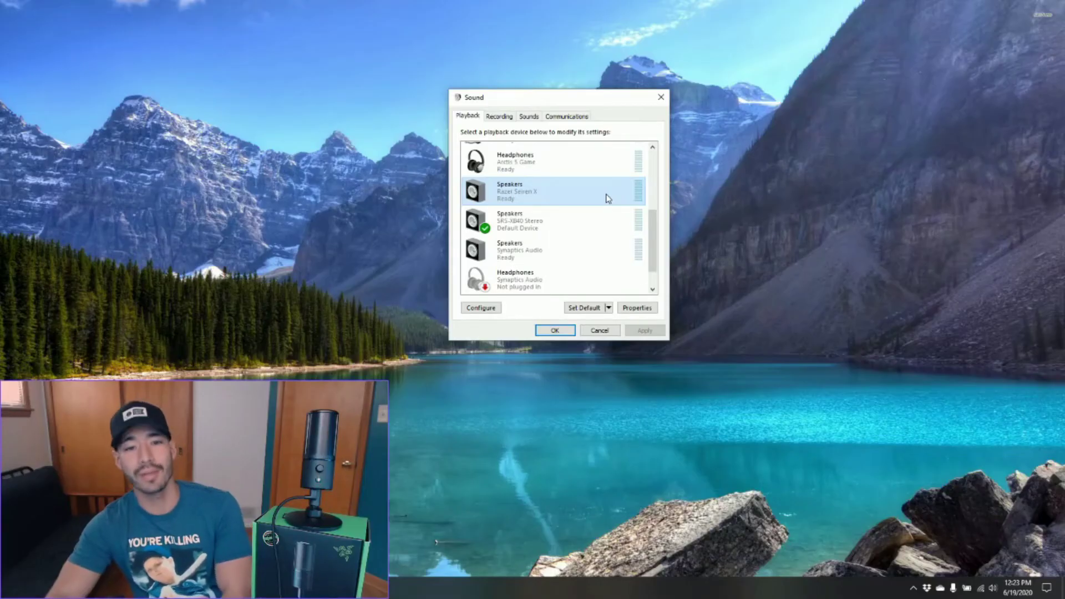
Disable the Razer Seiren X Speakers and test that the volume-up key now works.
right_click(529, 198)
click(558, 227)
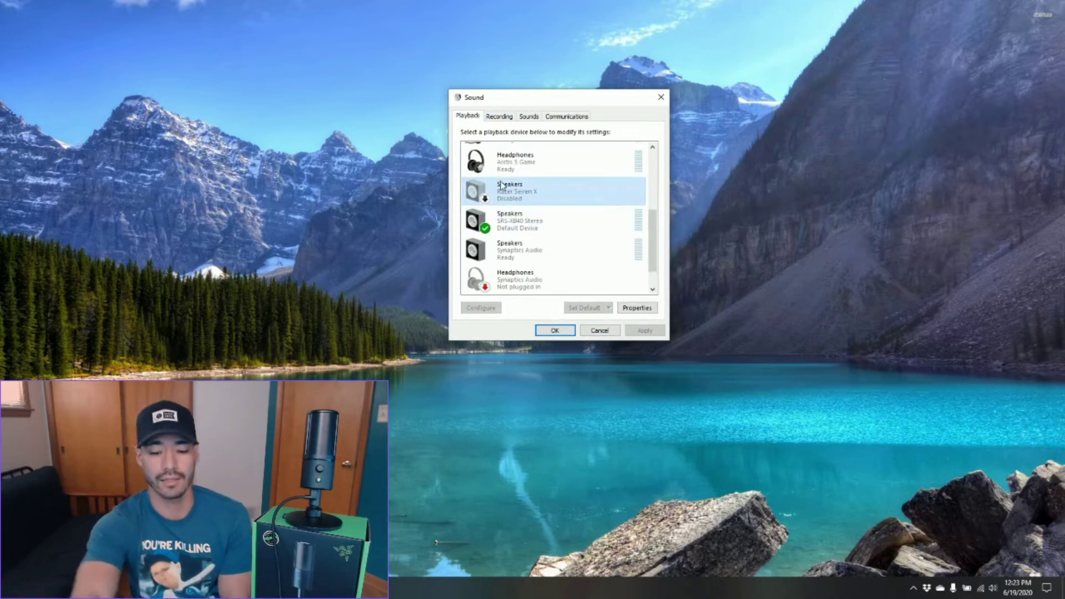
key(XF86AudioRaiseVolume)
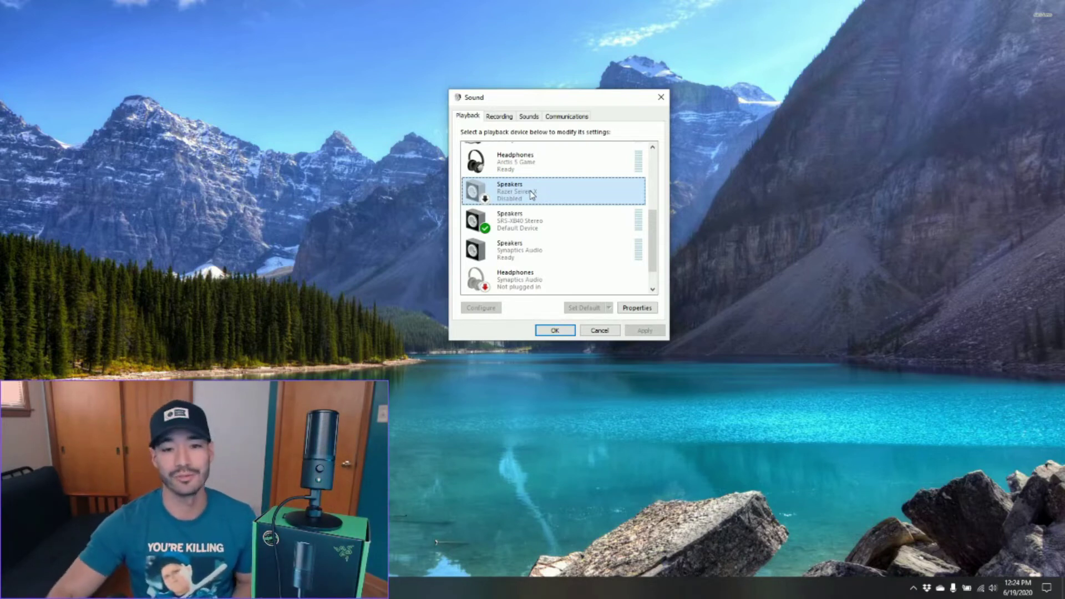
Recheck the disabled Razer Seiren X Speakers' options, then confirm with OK to close Sound.
right_click(544, 199)
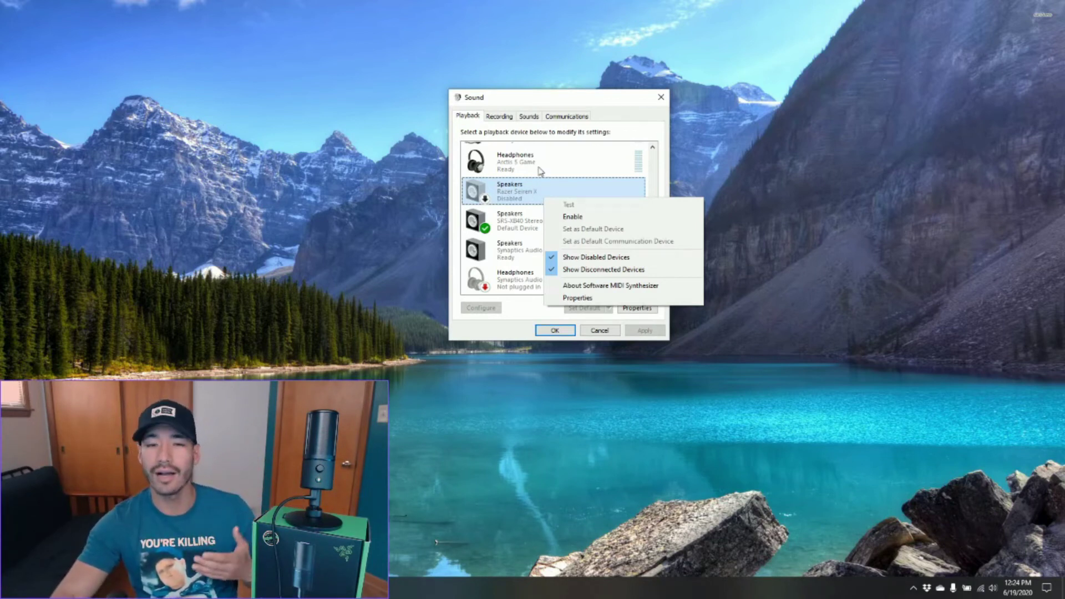
click(539, 171)
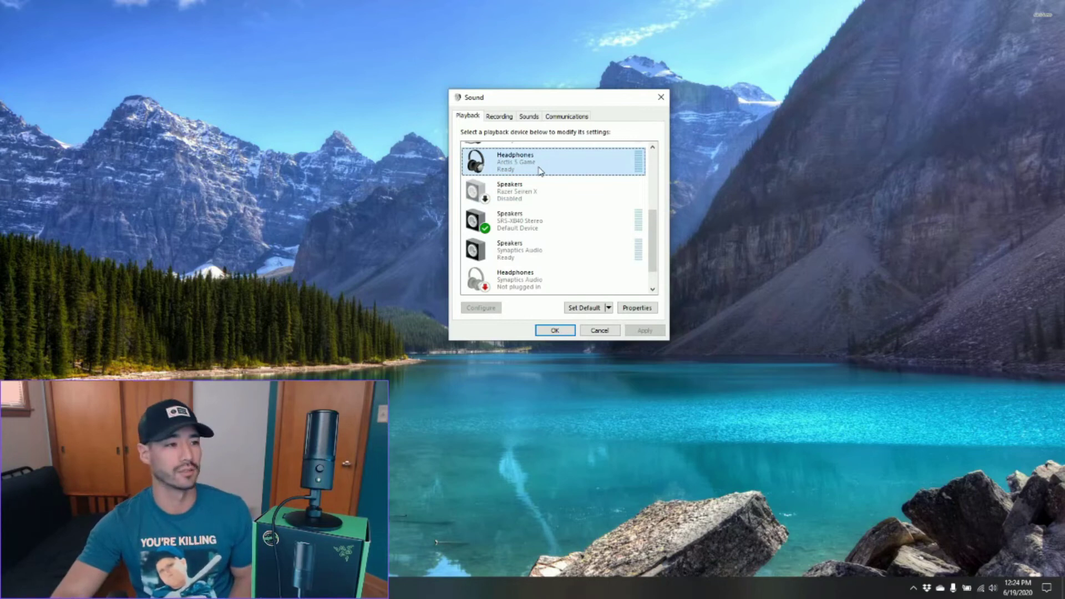
click(521, 196)
right_click(524, 190)
click(544, 184)
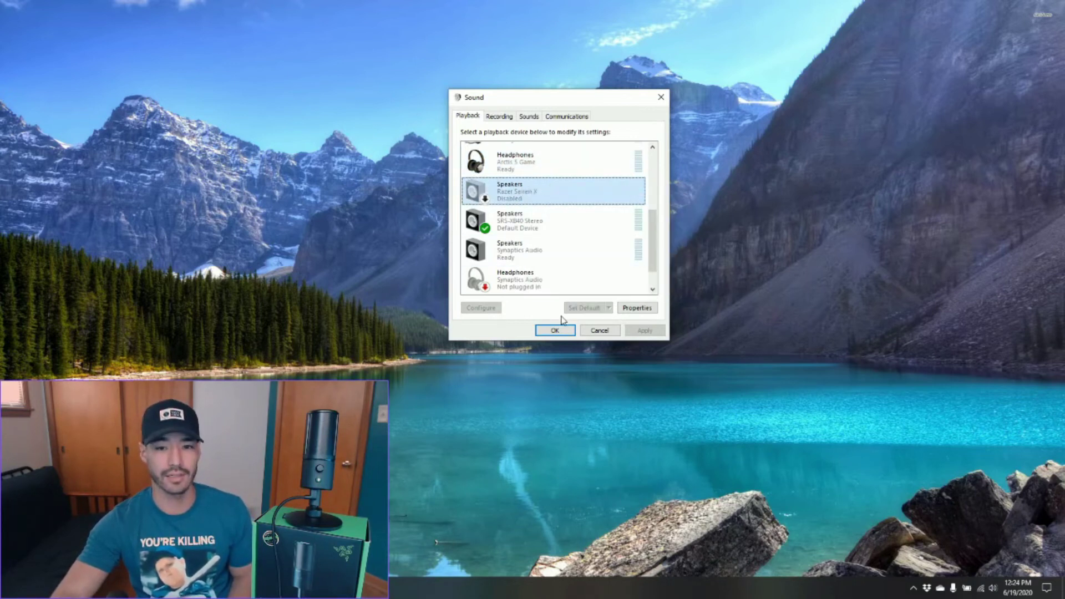
click(556, 331)
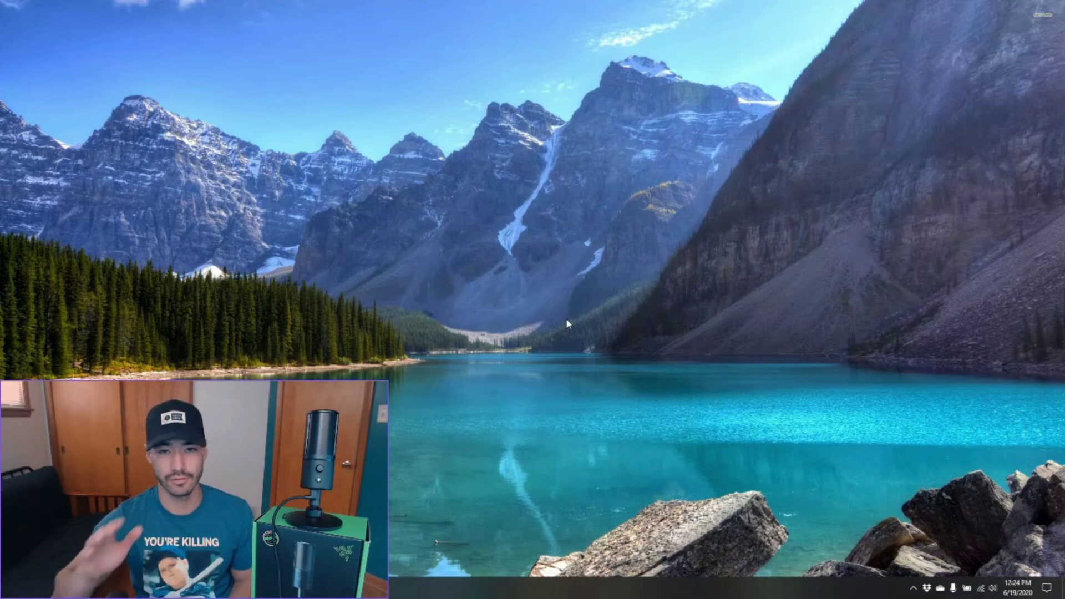